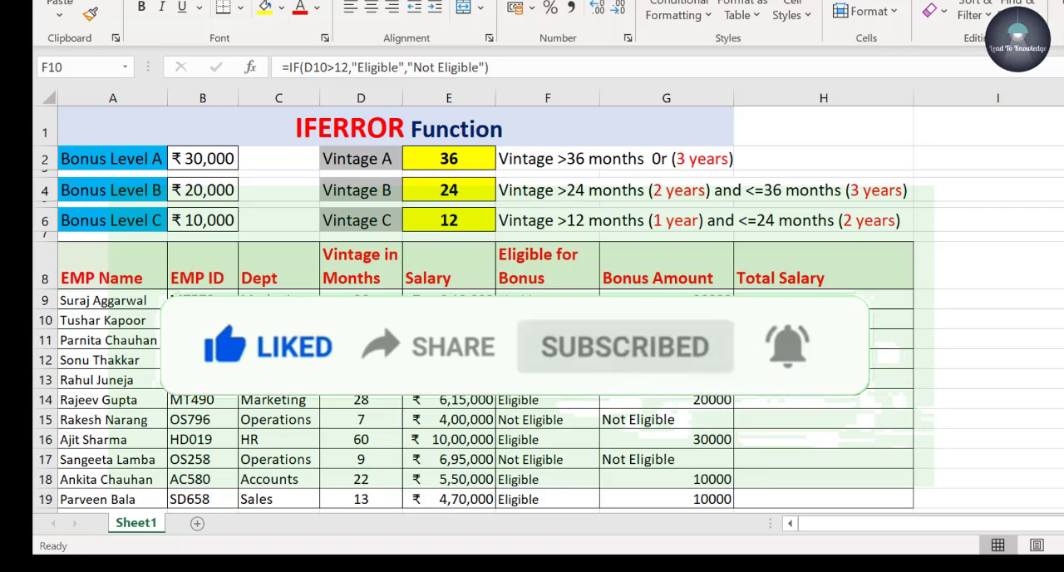
# Examine the Salary and Bonus Amount columns, including the bonus formulas for eligible and non-eligible employees.
pyautogui.click(697, 422)
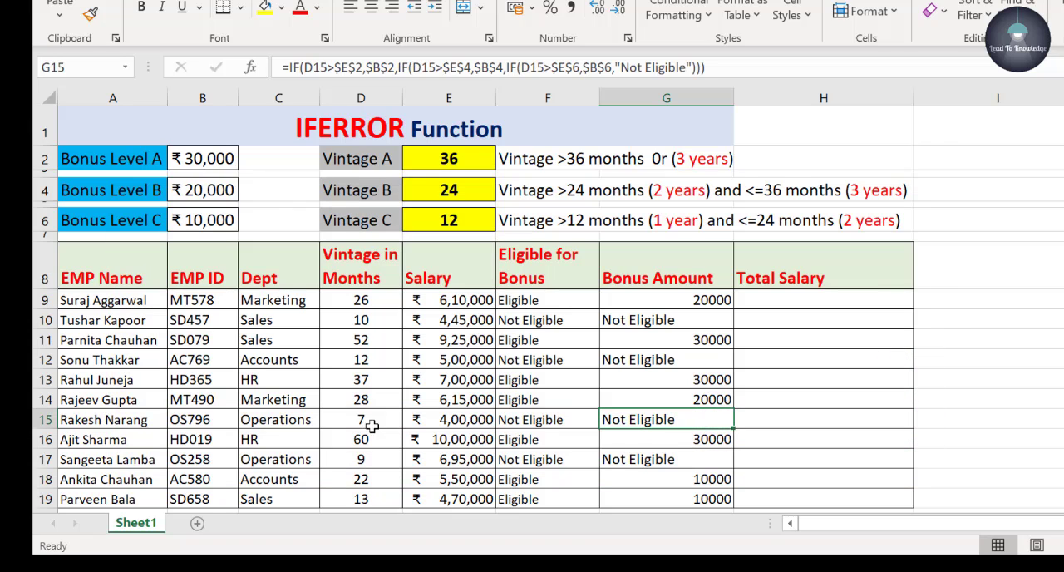
pyautogui.moveTo(470, 278); pyautogui.dragTo(476, 459)
pyautogui.moveTo(687, 266); pyautogui.dragTo(698, 486)
pyautogui.click(687, 479)
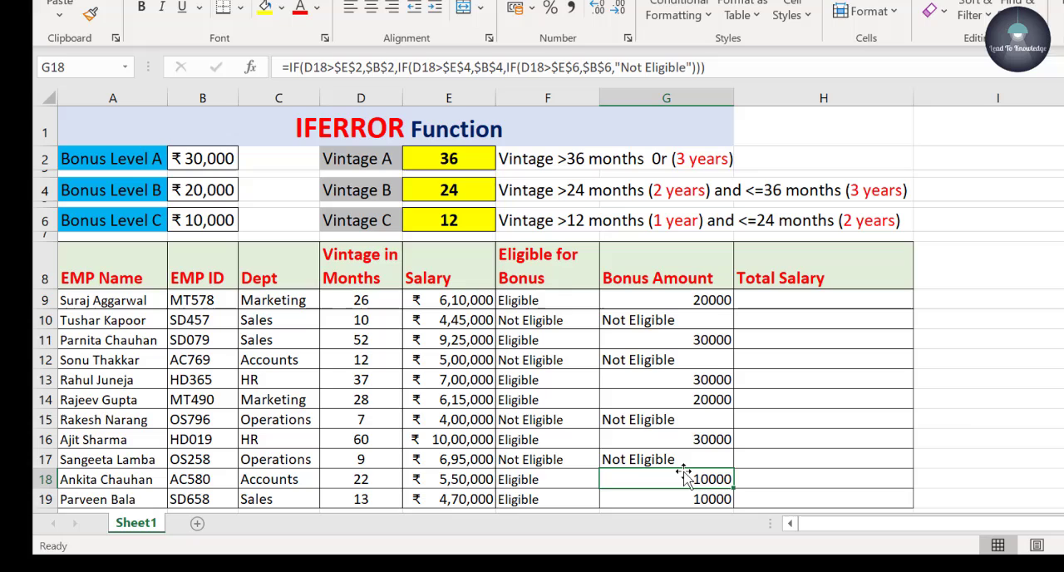
pyautogui.click(707, 299)
pyautogui.click(685, 324)
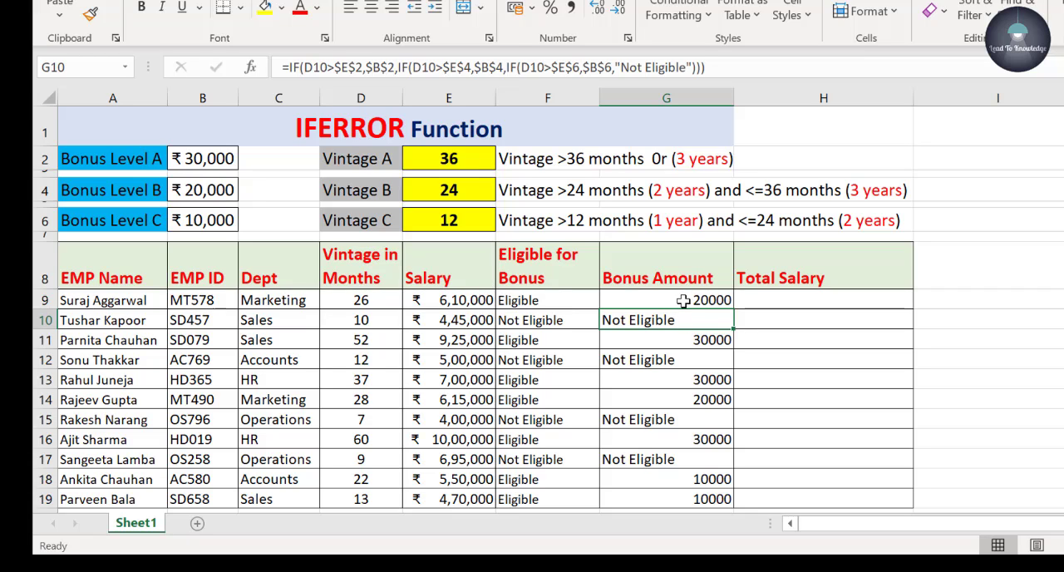
pyautogui.click(684, 300)
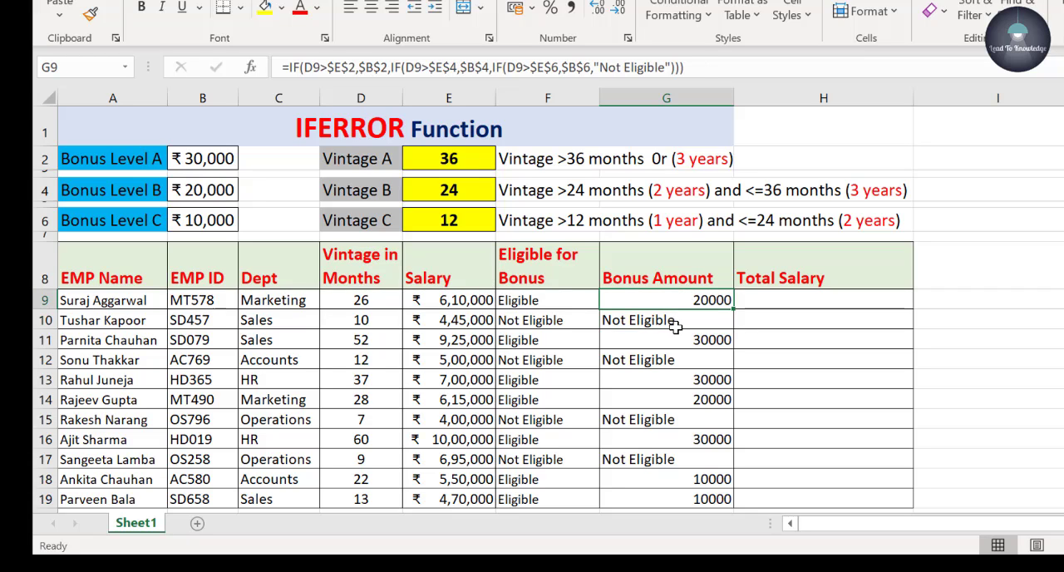
pyautogui.click(675, 327)
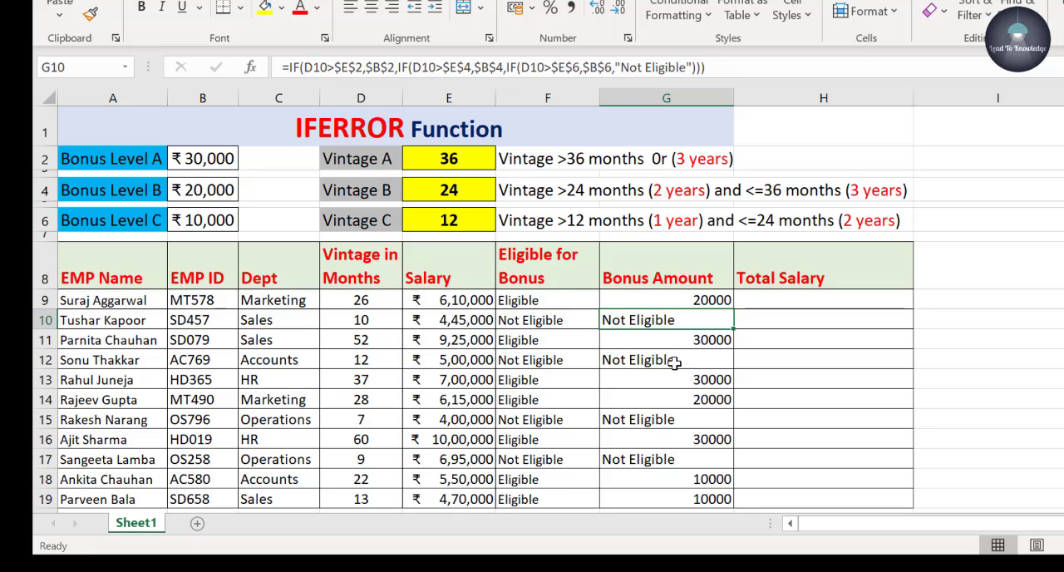
pyautogui.click(674, 362)
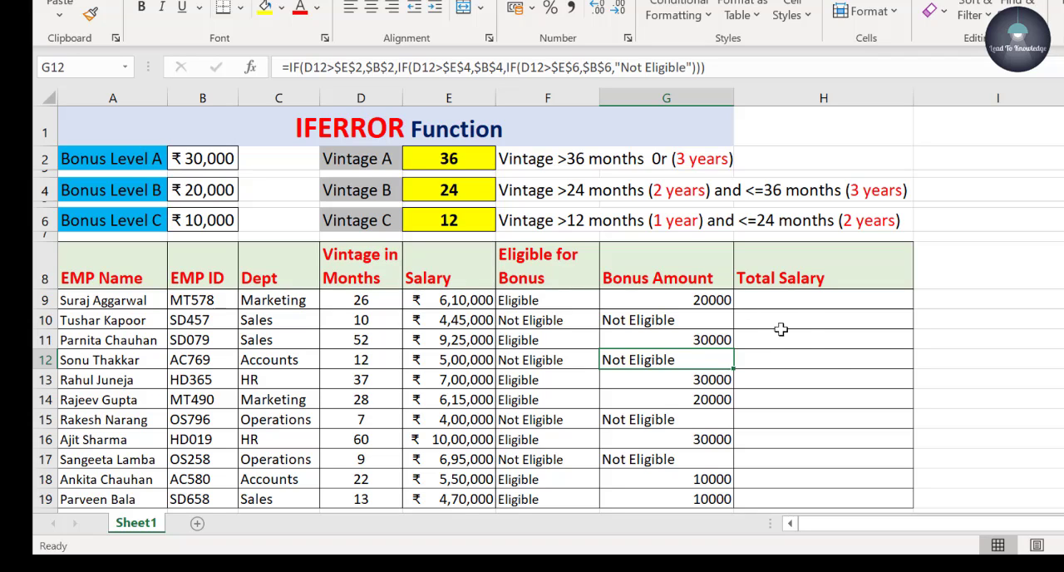
pyautogui.moveTo(445, 268); pyautogui.dragTo(453, 459)
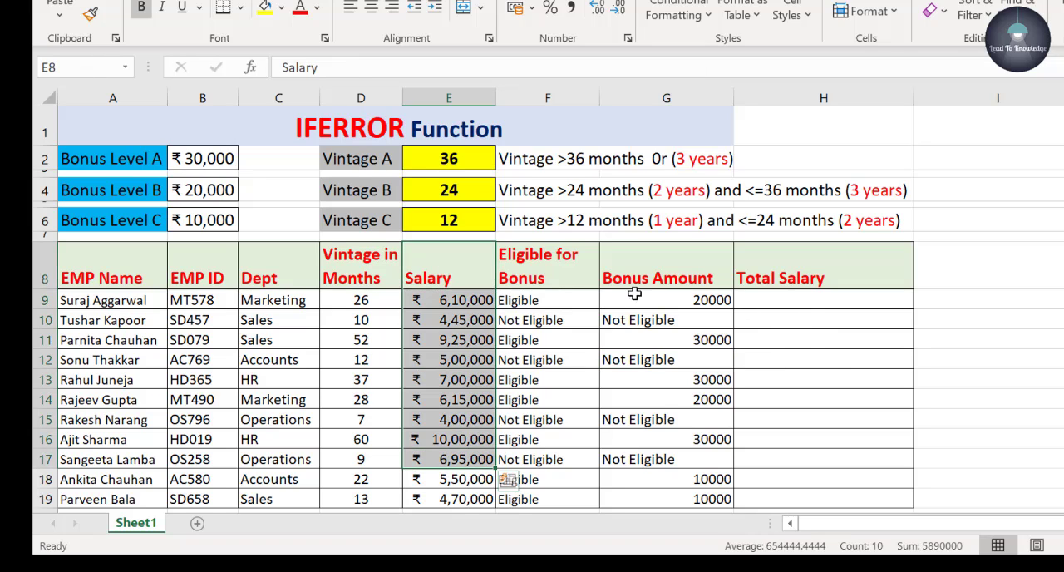
pyautogui.moveTo(636, 287); pyautogui.dragTo(655, 439)
pyautogui.click(655, 439)
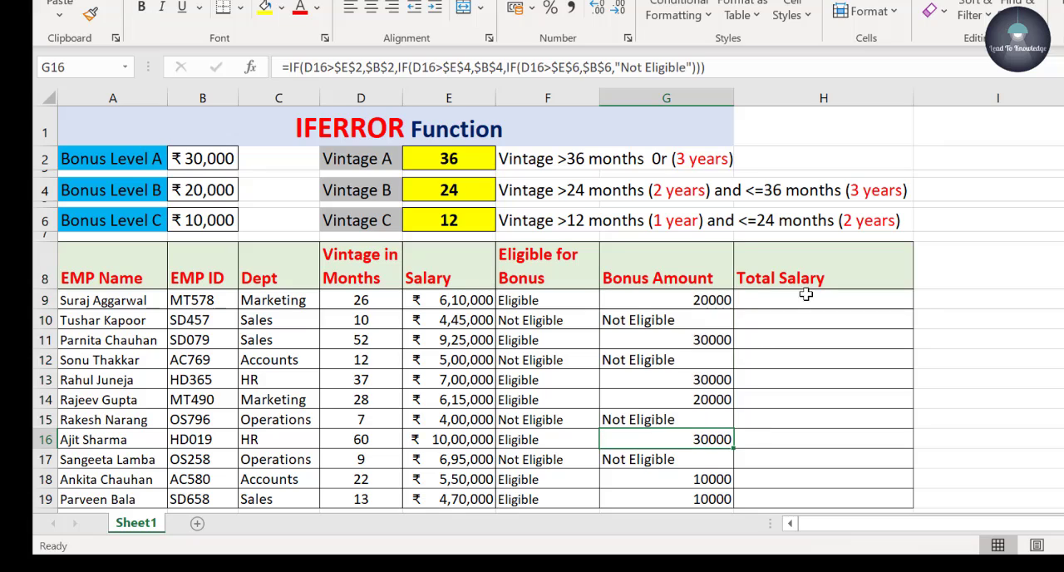
# Enter =E9+G9 in the first Total Salary cell, H9, and fill the formula down to row 19.
pyautogui.click(817, 304)
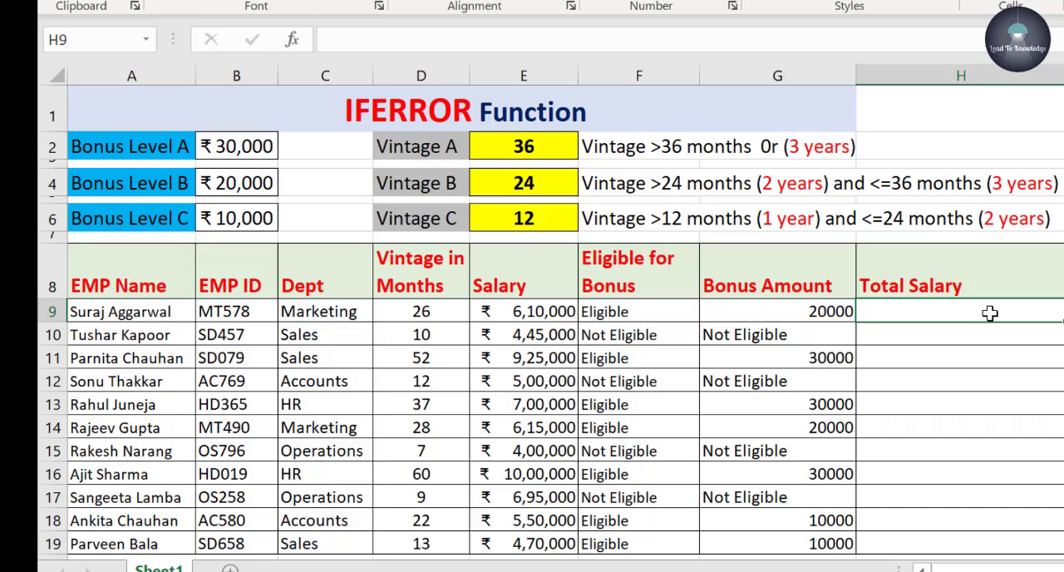
pyautogui.write('=')
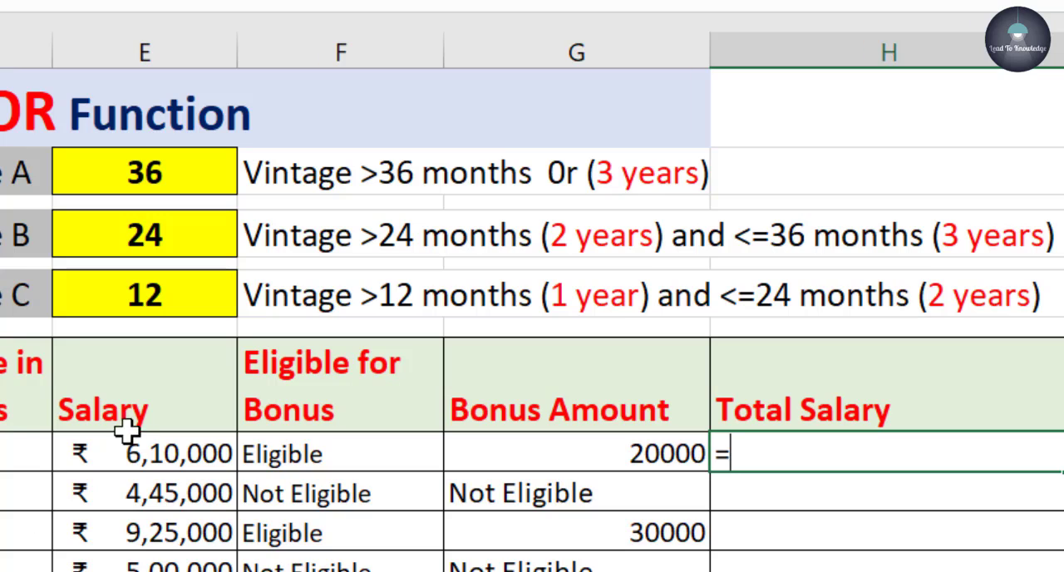
pyautogui.click(147, 451)
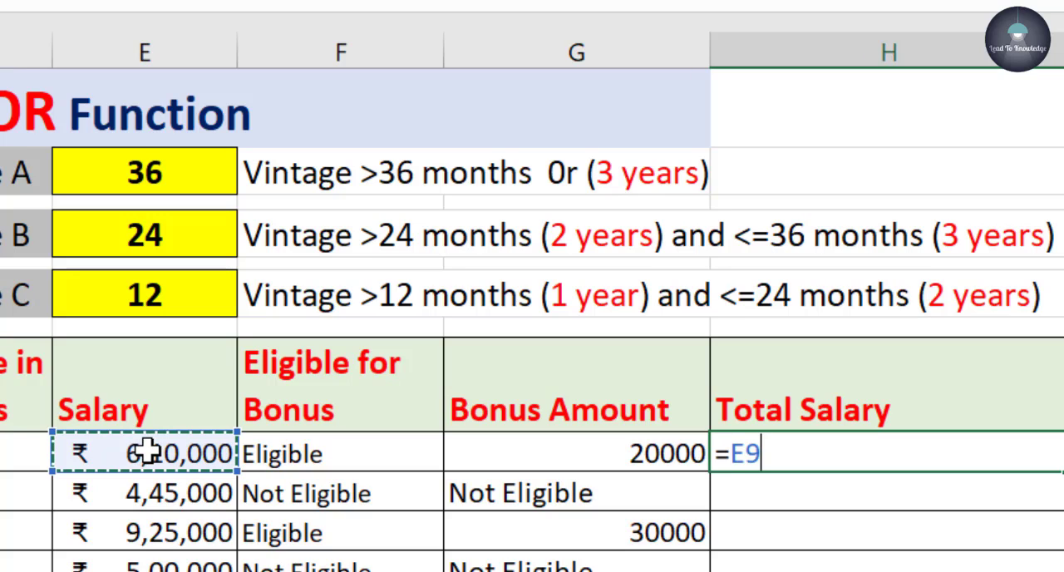
pyautogui.write('+')
pyautogui.click(577, 454)
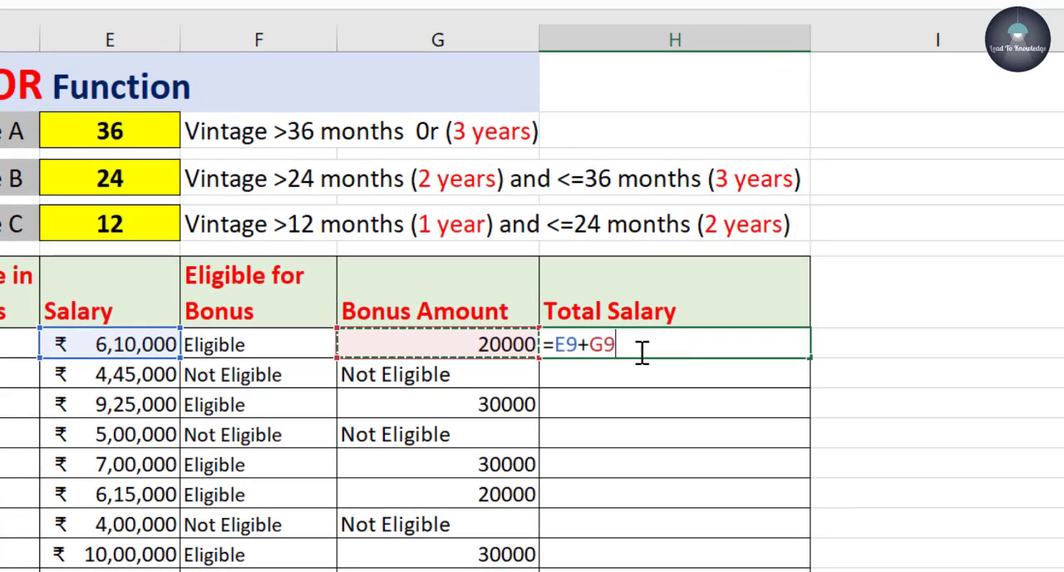
pyautogui.press('Return')
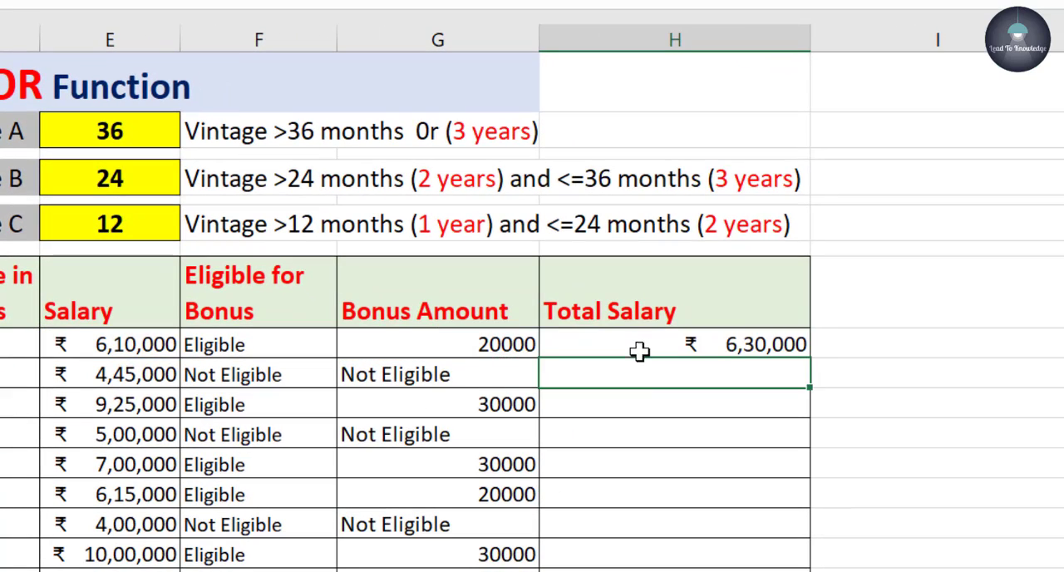
pyautogui.click(642, 347)
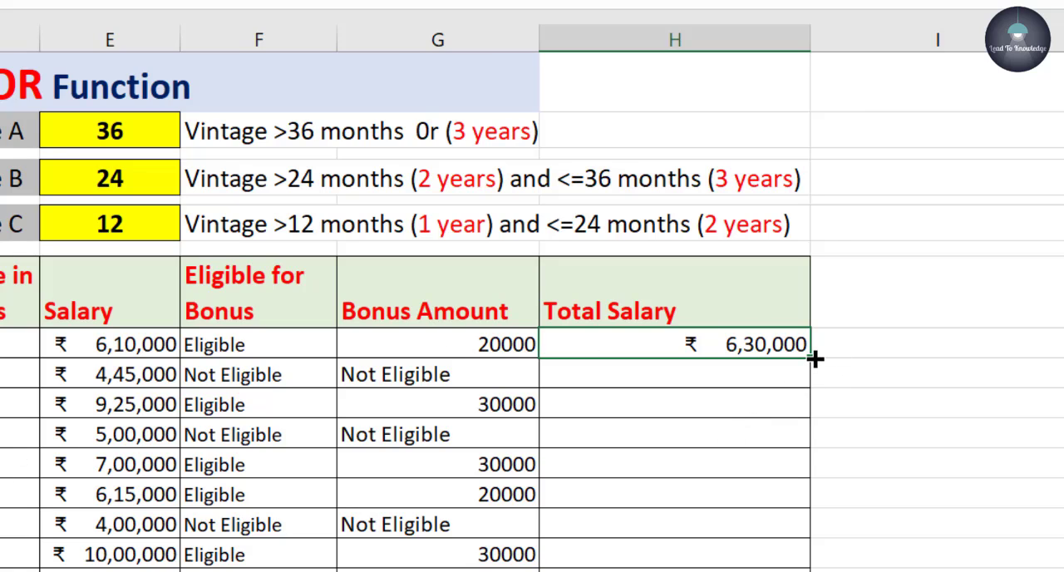
pyautogui.moveTo(814, 358); pyautogui.dragTo(805, 570)
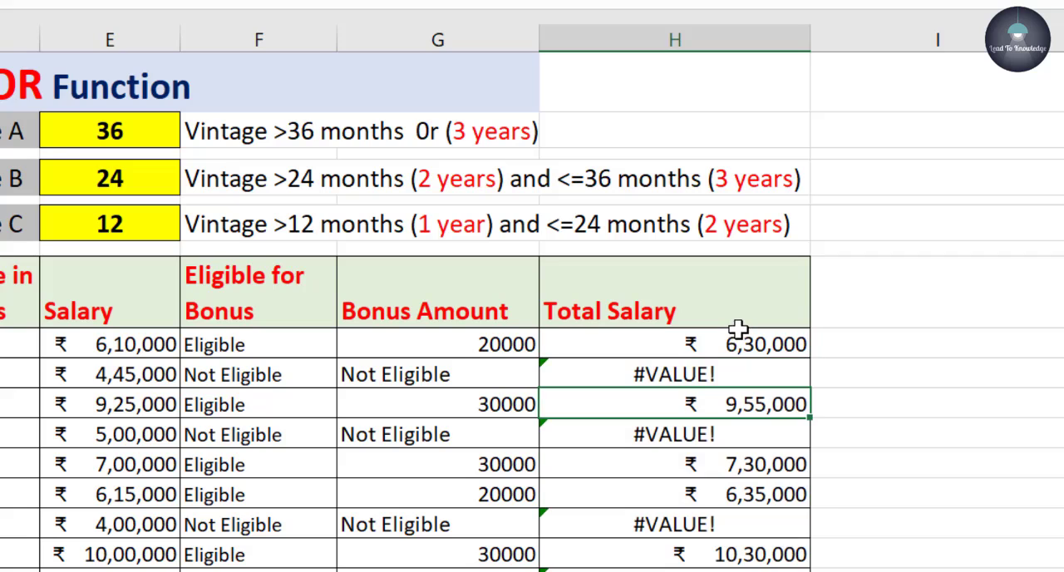
# Compare the Total Salary formulas in H9 and H10 with their Salary inputs to examine the #VALUE! errors.
pyautogui.click(727, 404)
pyautogui.click(717, 467)
pyautogui.click(708, 374)
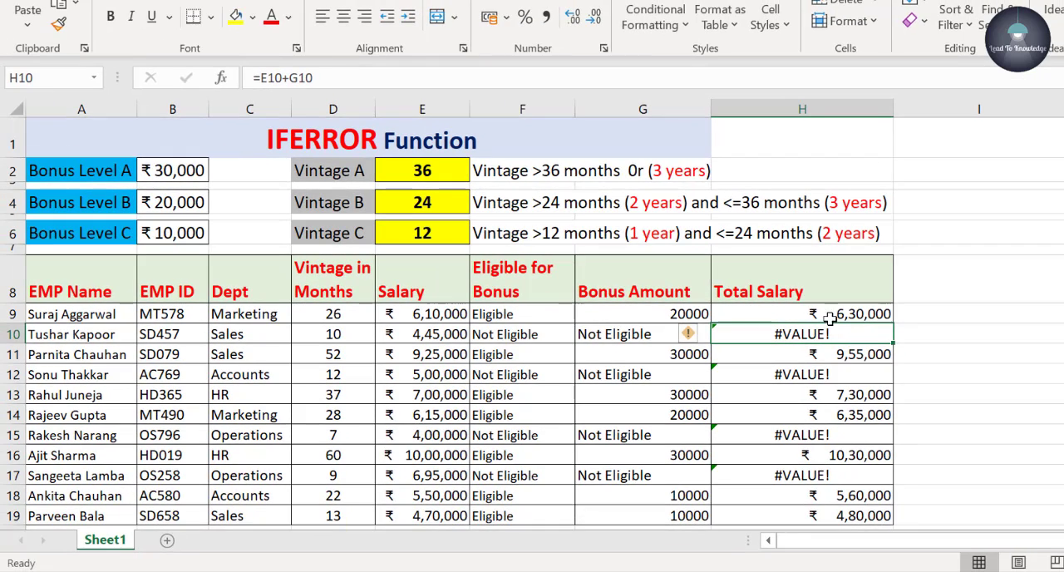
pyautogui.click(834, 314)
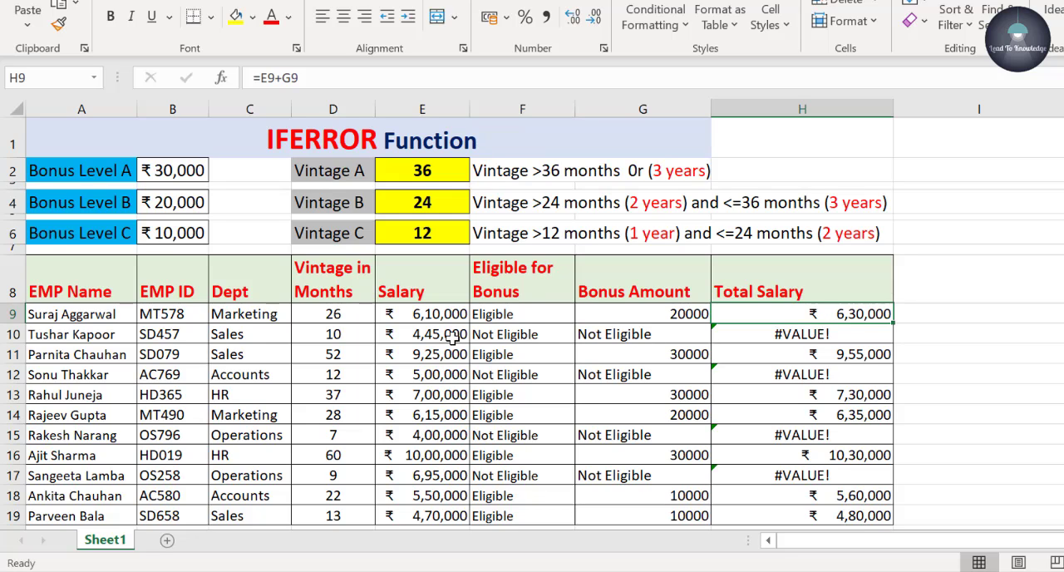
pyautogui.click(446, 335)
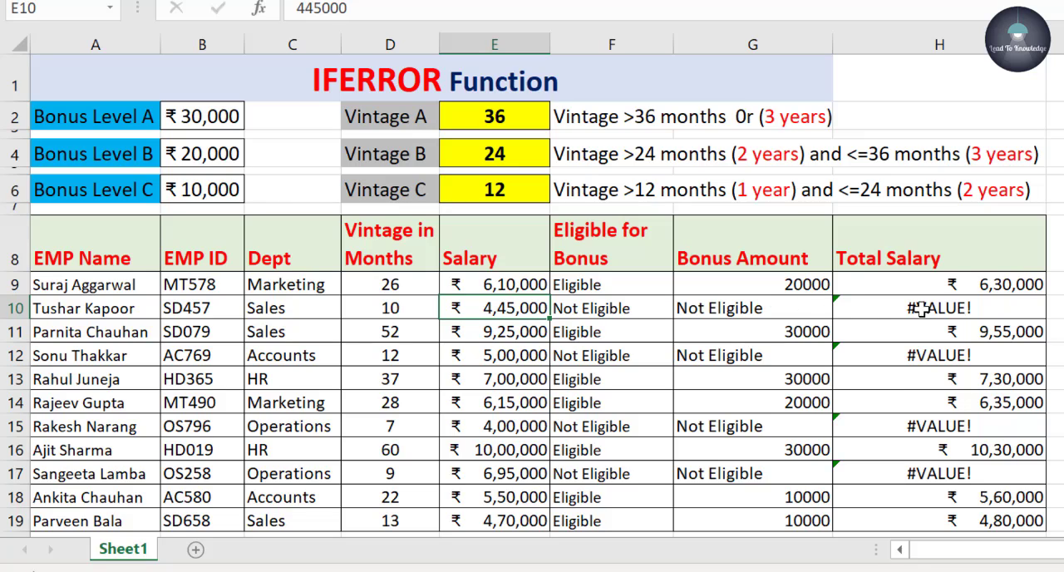
pyautogui.click(968, 310)
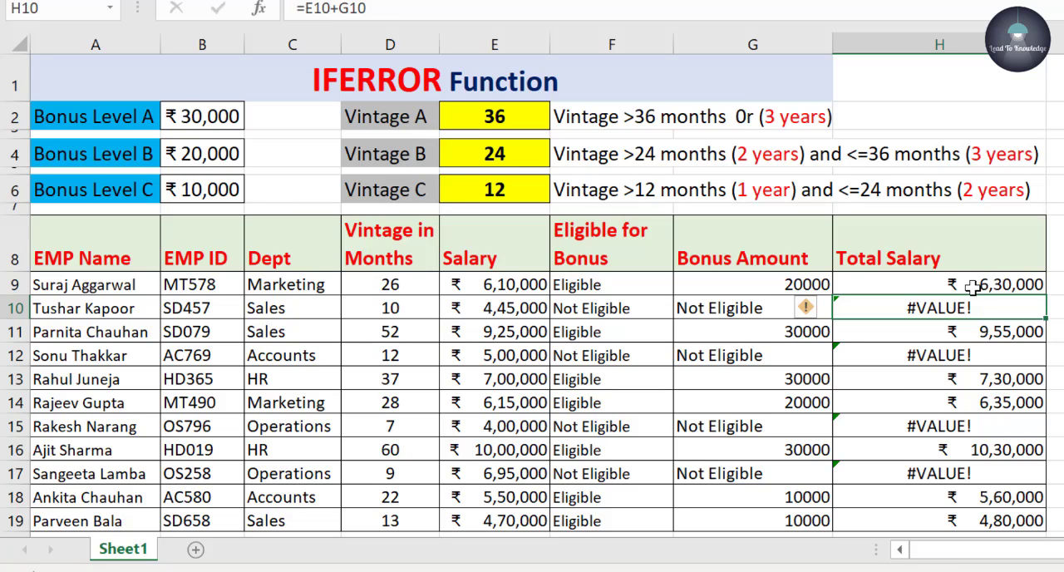
pyautogui.click(494, 286)
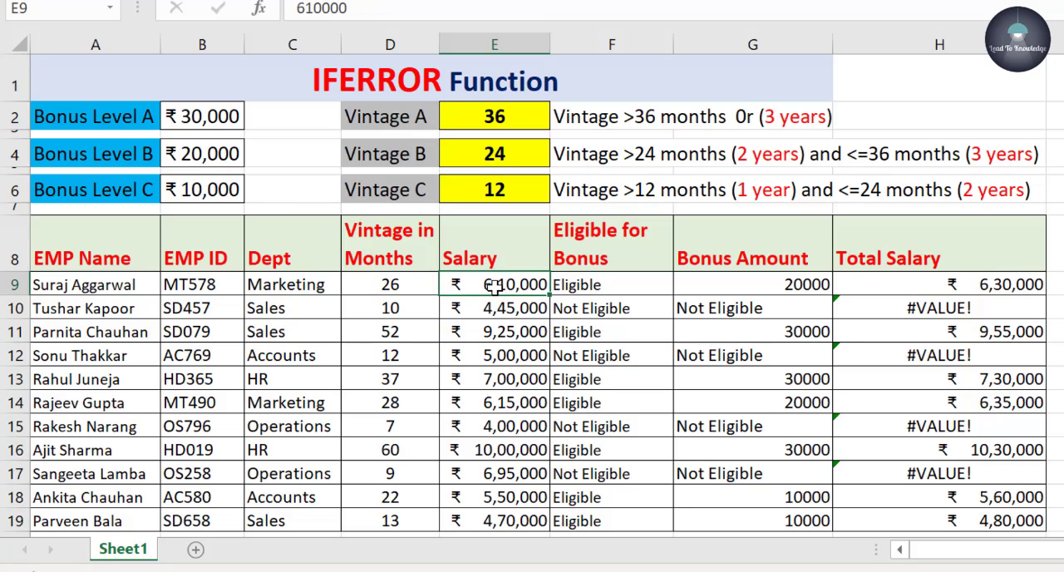
pyautogui.doubleClick(494, 285)
pyautogui.click(980, 284)
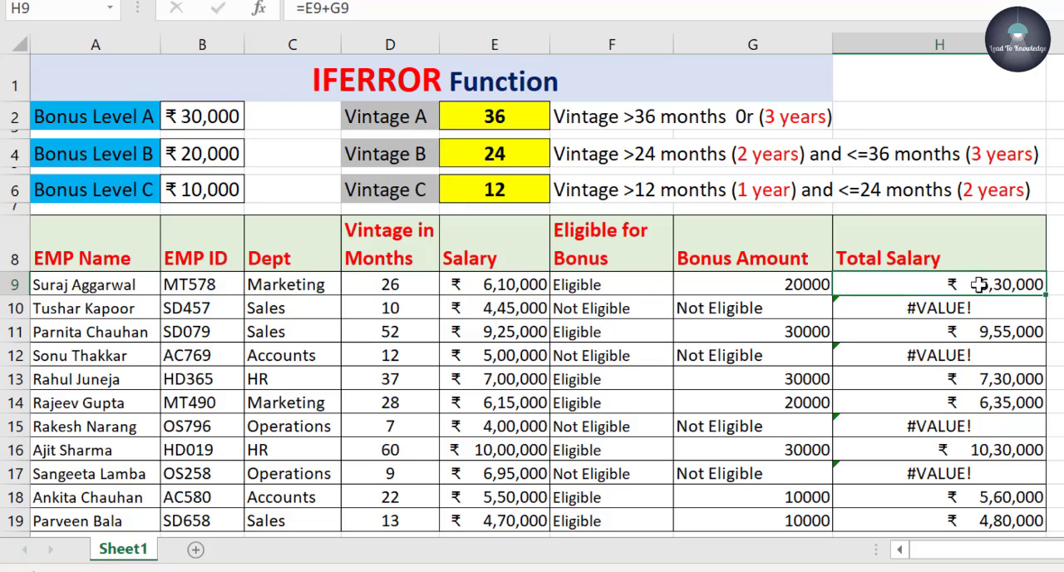
# Clear the formulas from the Total Salary column, H9 through H19.
pyautogui.moveTo(980, 284); pyautogui.dragTo(950, 532)
pyautogui.scroll(2, 927, 349)
pyautogui.press('Delete')
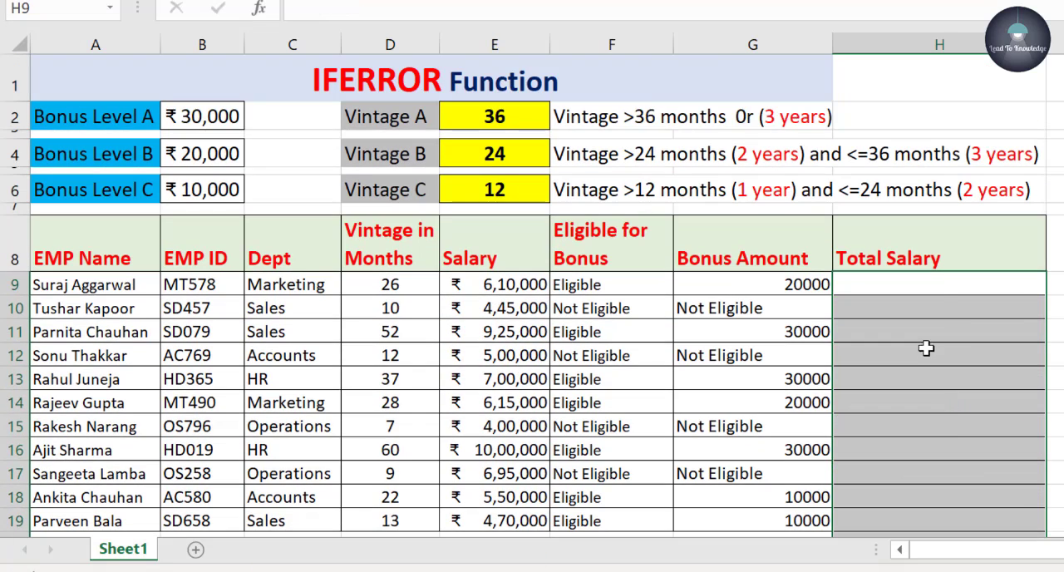
# Enter =IFERROR(E9+G9,E9) in H9 so Total Salary falls back to the salary when the sum gives an error.
pyautogui.click(944, 288)
pyautogui.write('=')
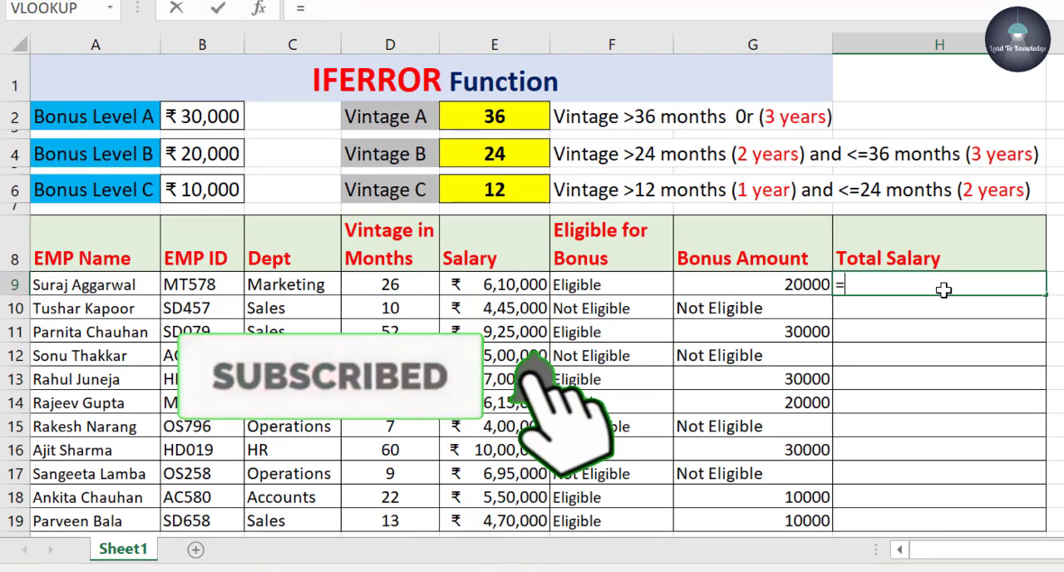
pyautogui.write('if')
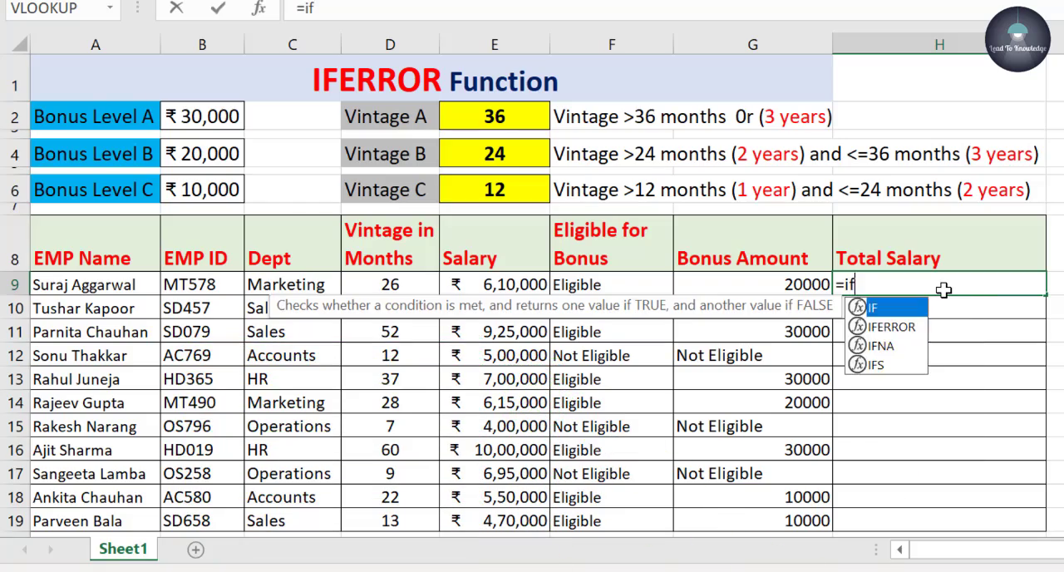
pyautogui.write('error')
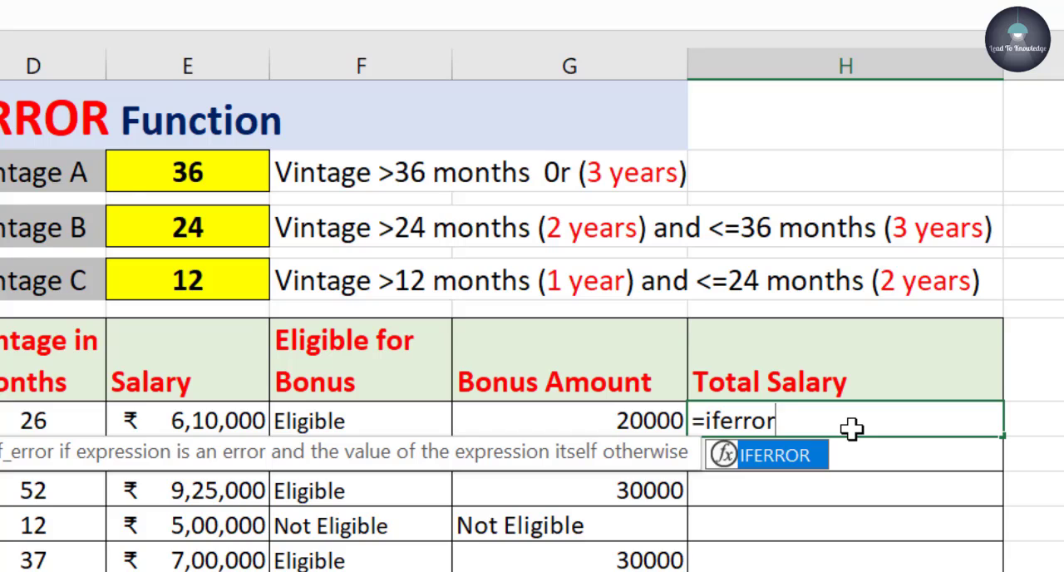
pyautogui.write('(')
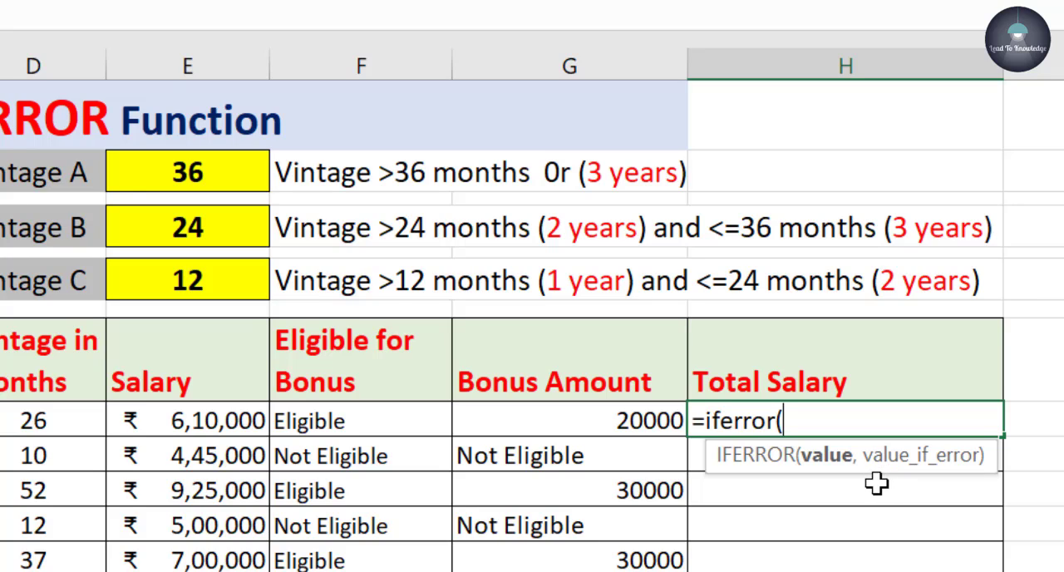
pyautogui.click(218, 421)
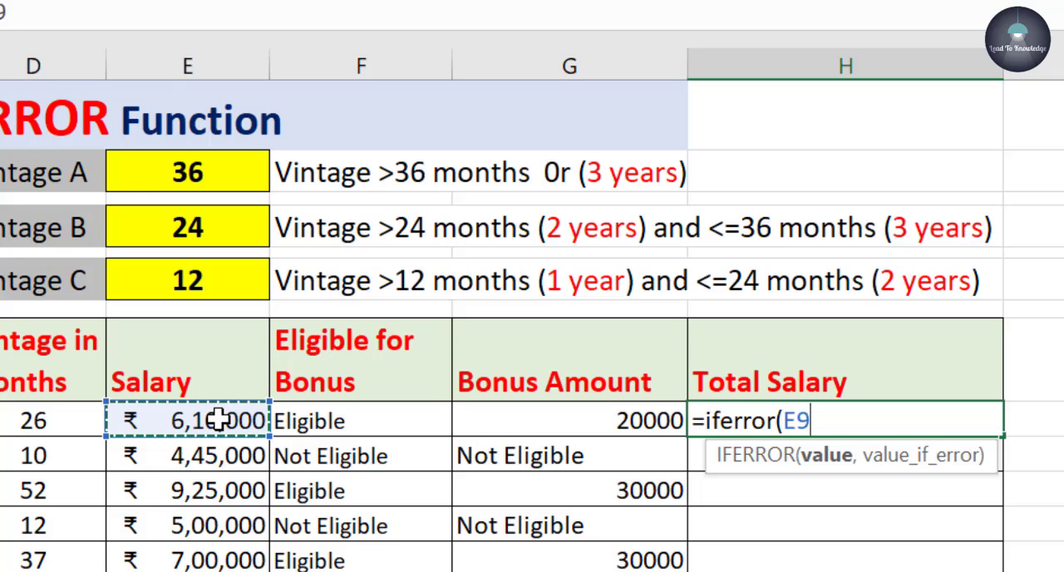
pyautogui.write('+')
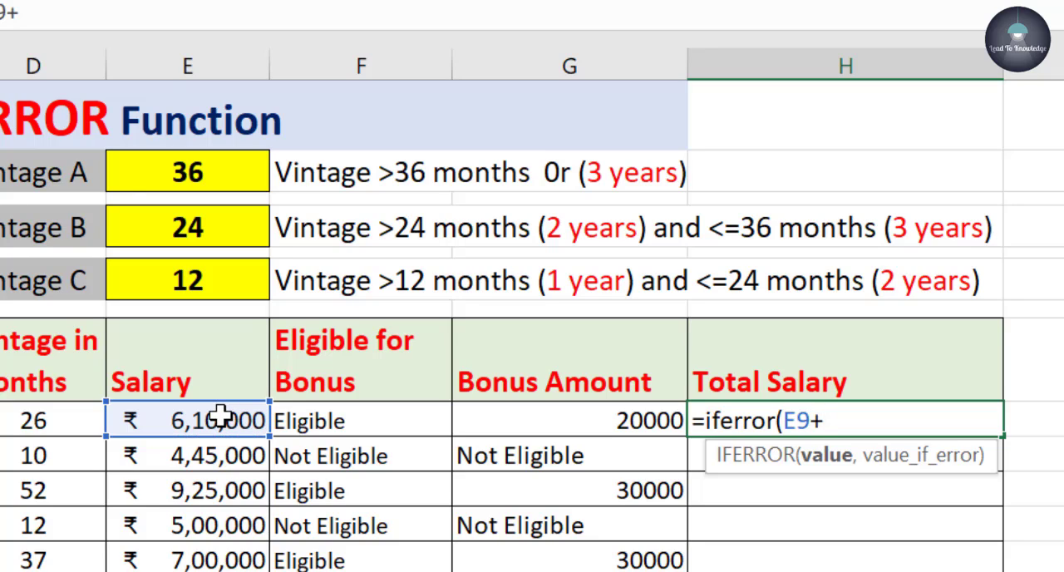
pyautogui.click(590, 422)
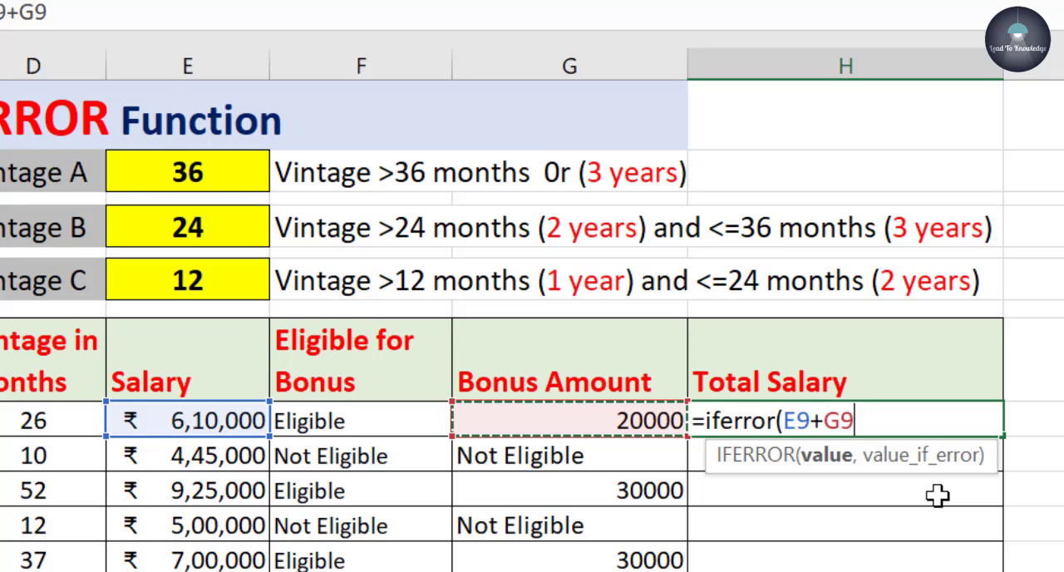
pyautogui.write(',')
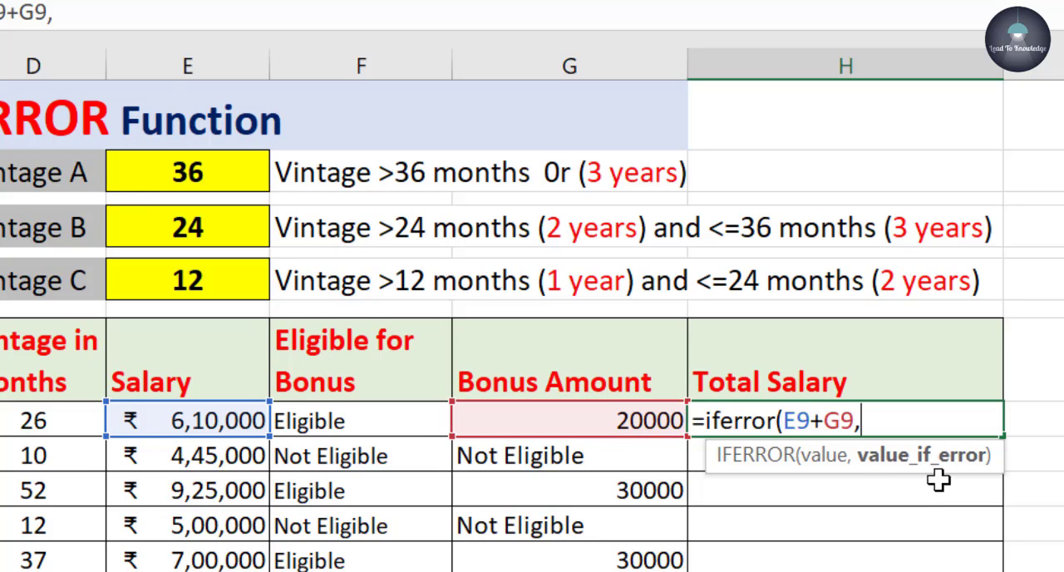
pyautogui.click(171, 422)
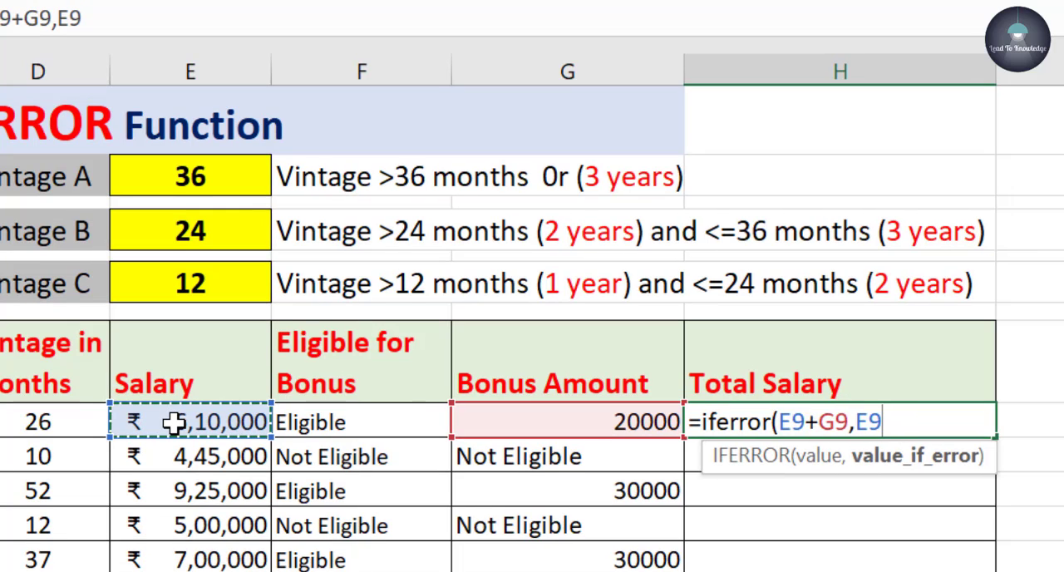
pyautogui.write(')')
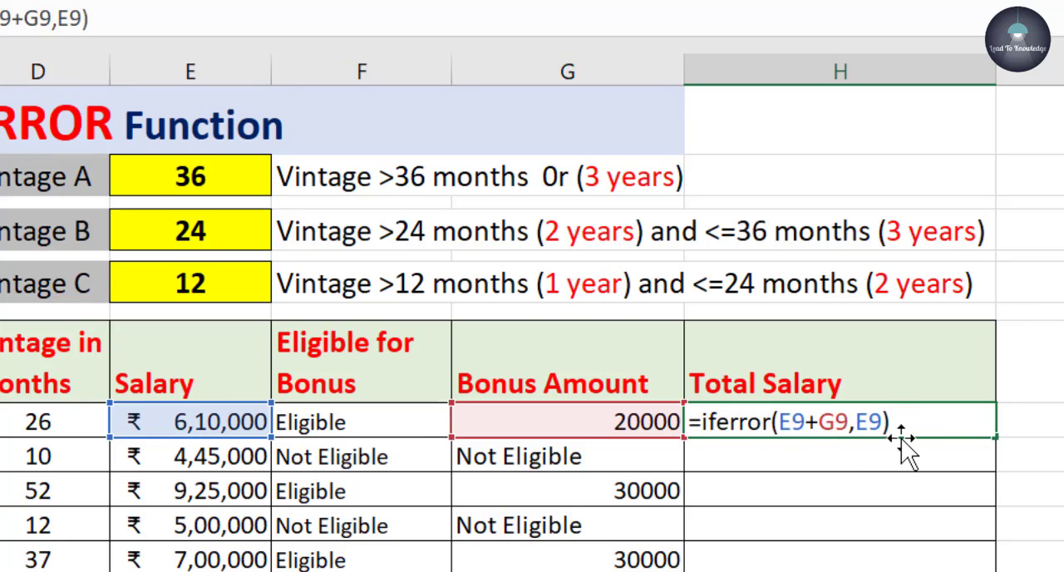
pyautogui.press('Return')
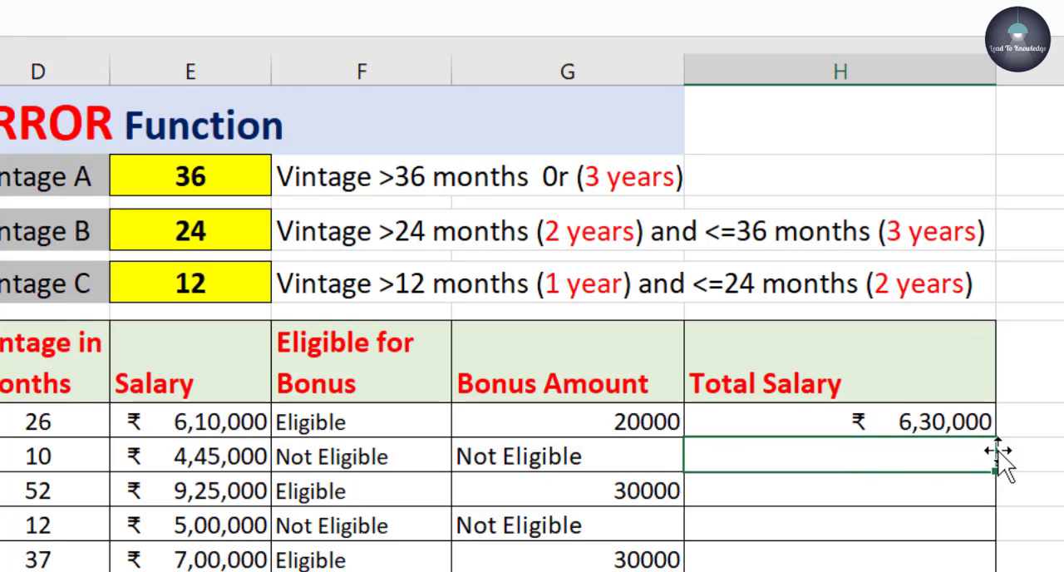
# Fill the IFERROR formula from H9 down the Total Salary column to row 19.
pyautogui.click(834, 423)
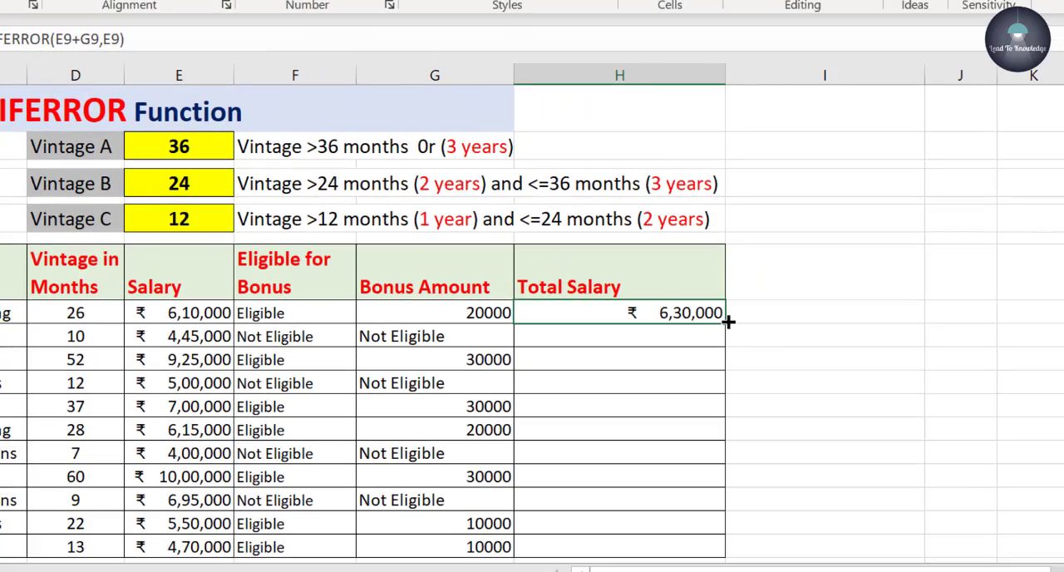
pyautogui.moveTo(724, 322); pyautogui.dragTo(729, 561)
pyautogui.moveTo(880, 559)
pyautogui.mouseDown()
pyautogui.moveTo(866, 571)
pyautogui.moveTo(870, 562)
pyautogui.mouseUp()
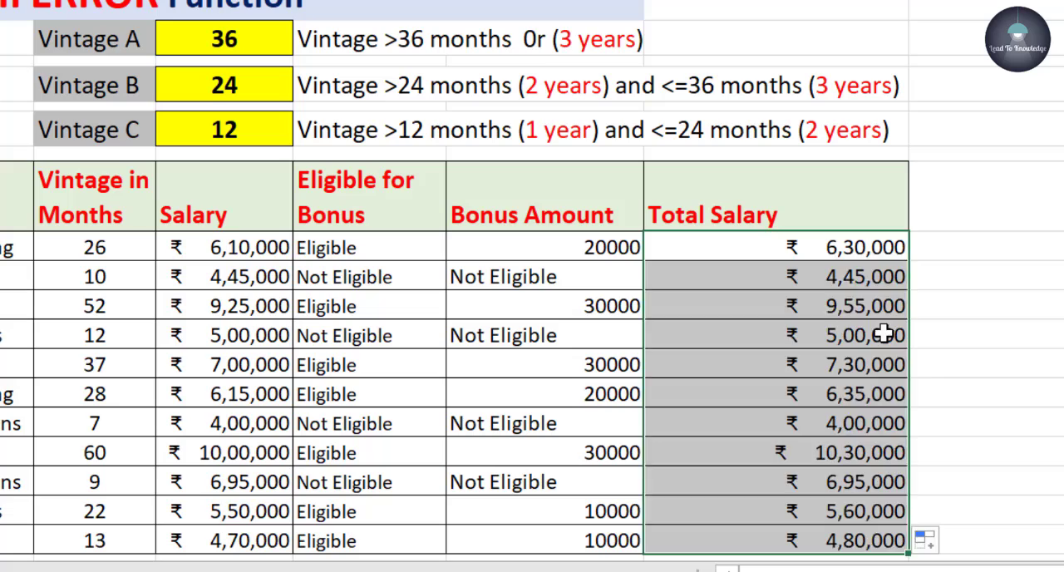
# Check the Total Salary results and IFERROR formulas against the Salary column for eligible and non-eligible rows.
pyautogui.click(884, 334)
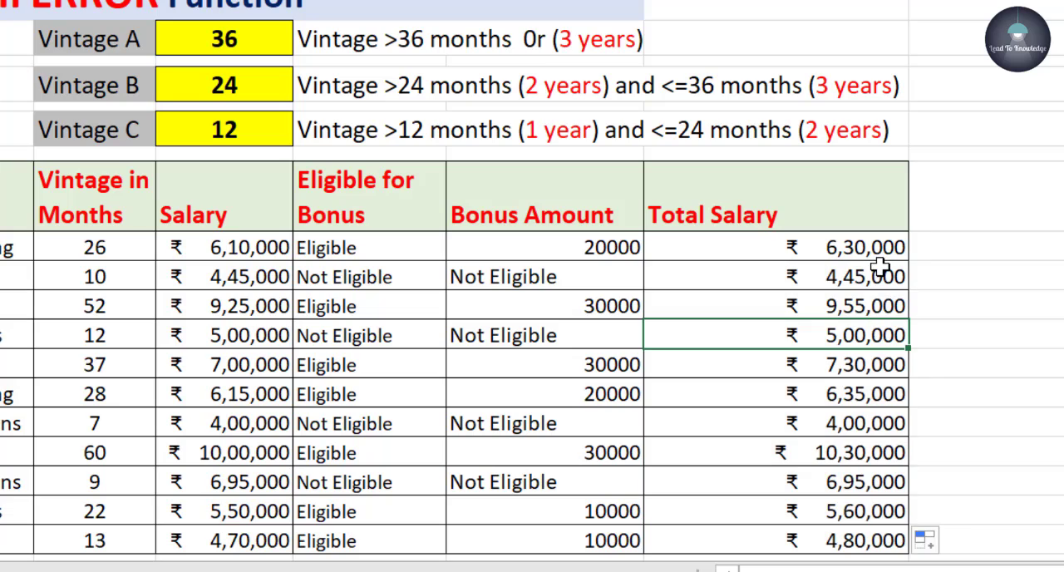
pyautogui.click(876, 278)
pyautogui.click(869, 314)
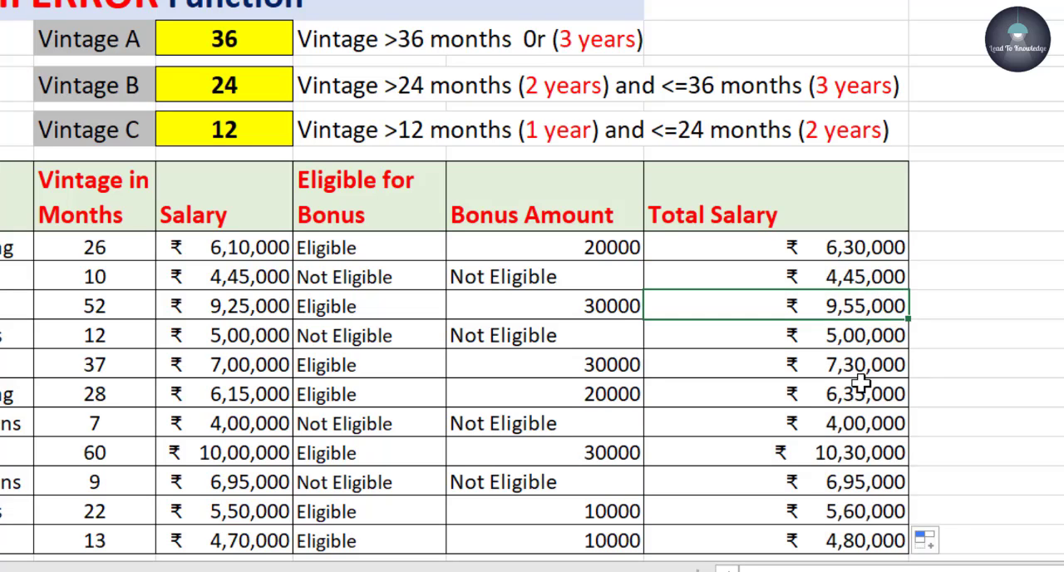
pyautogui.click(862, 384)
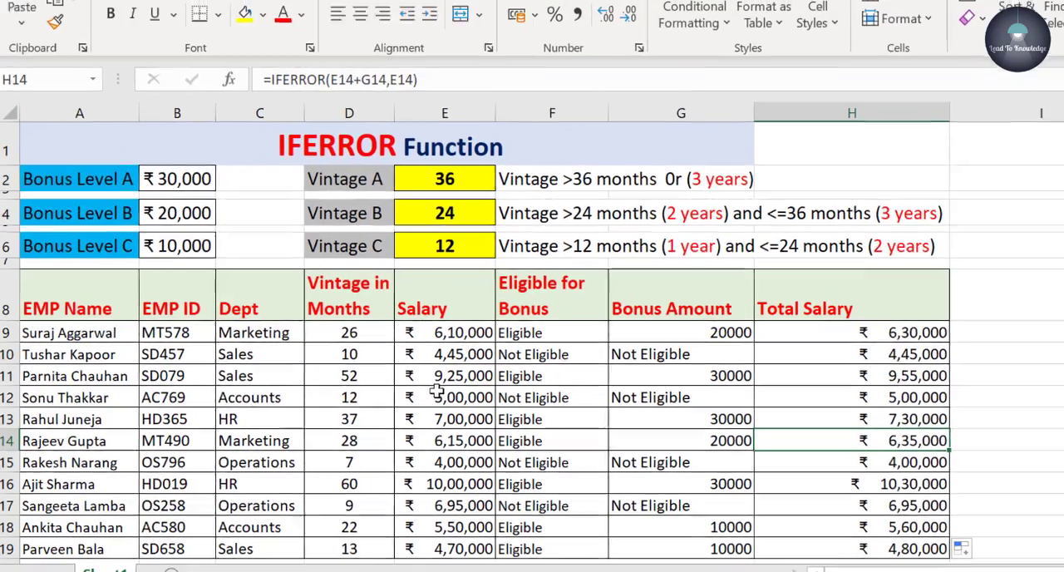
pyautogui.press('Up')
pyautogui.press('Up')
pyautogui.press('Up')
pyautogui.press('Up')
pyautogui.click(480, 355)
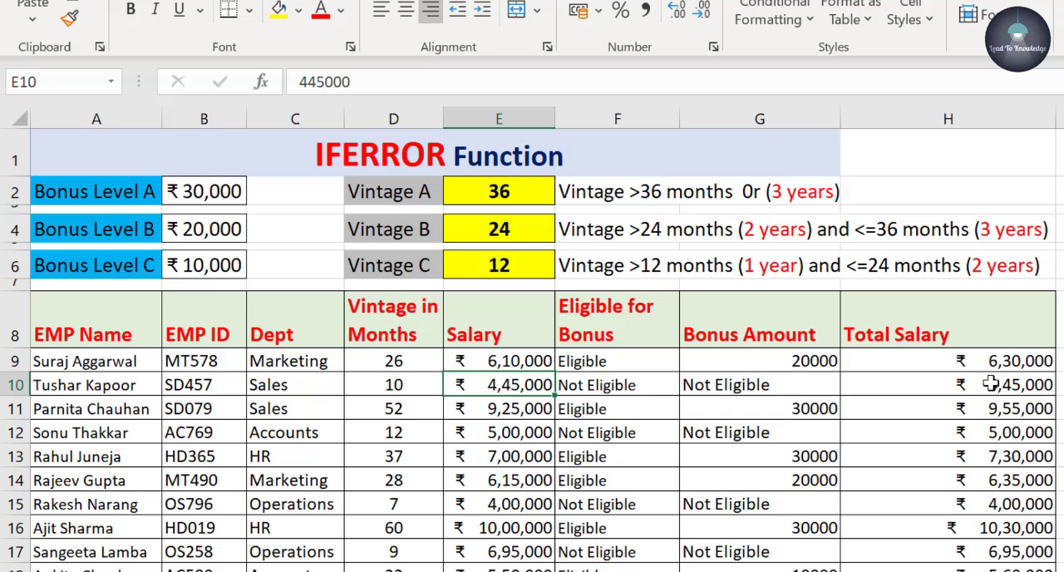
pyautogui.click(992, 383)
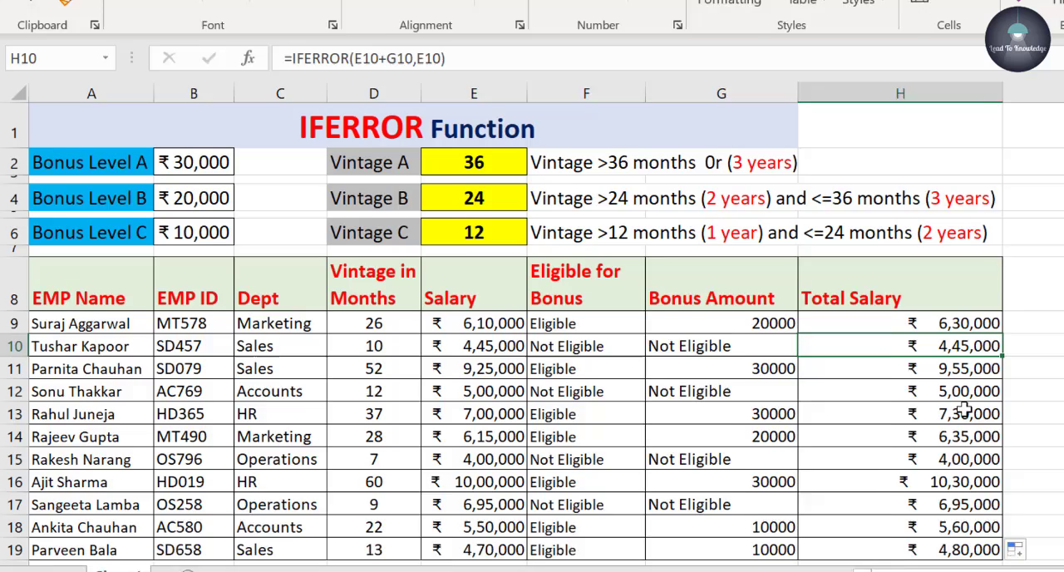
pyautogui.click(1016, 452)
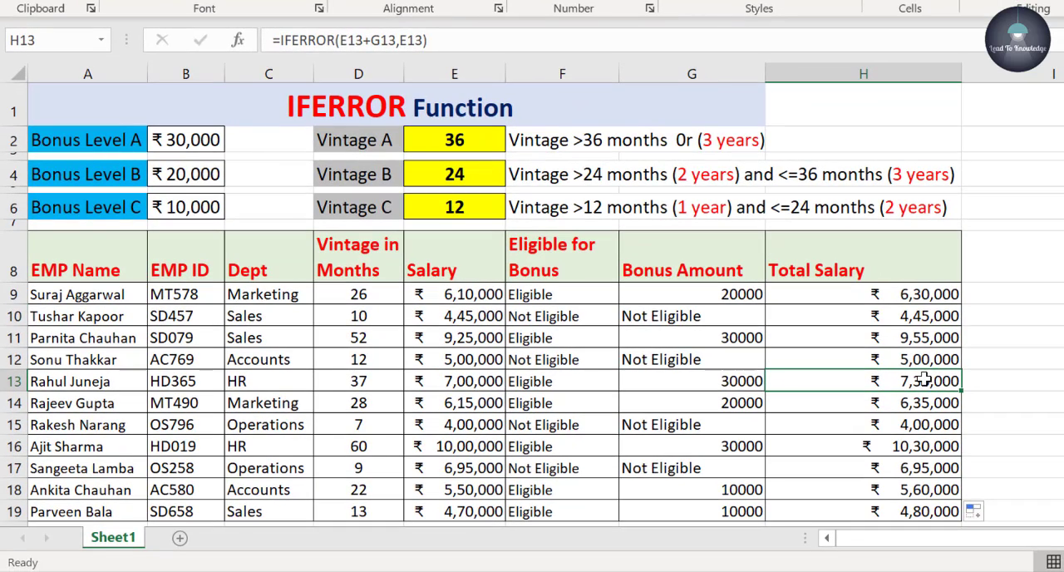